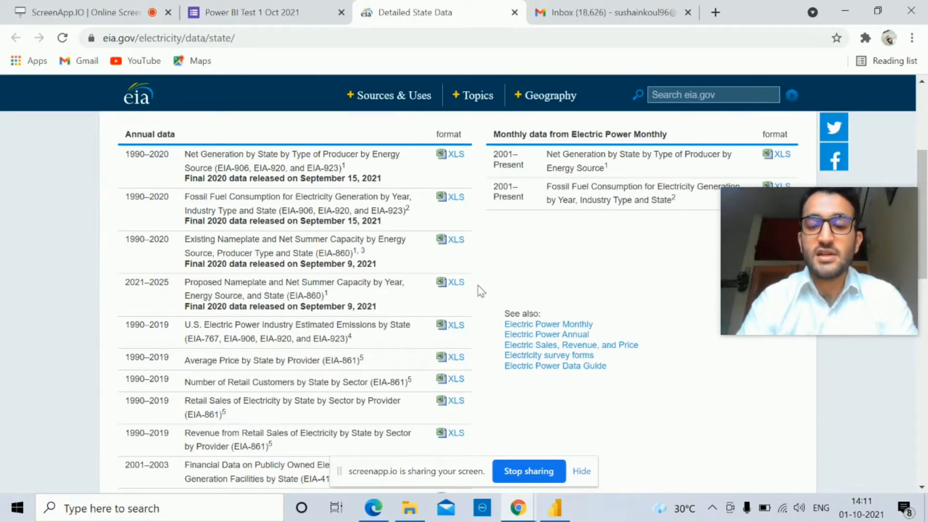
- Review the Power BI test question and the annual and monthly datasets listed on the EIA Detailed State Data page
scroll(481, 291, up, 5)
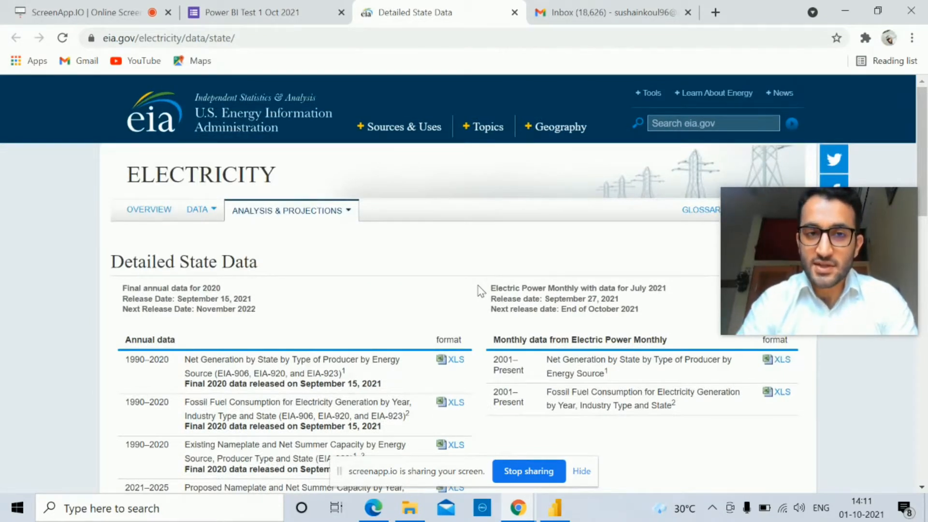
click(314, 13)
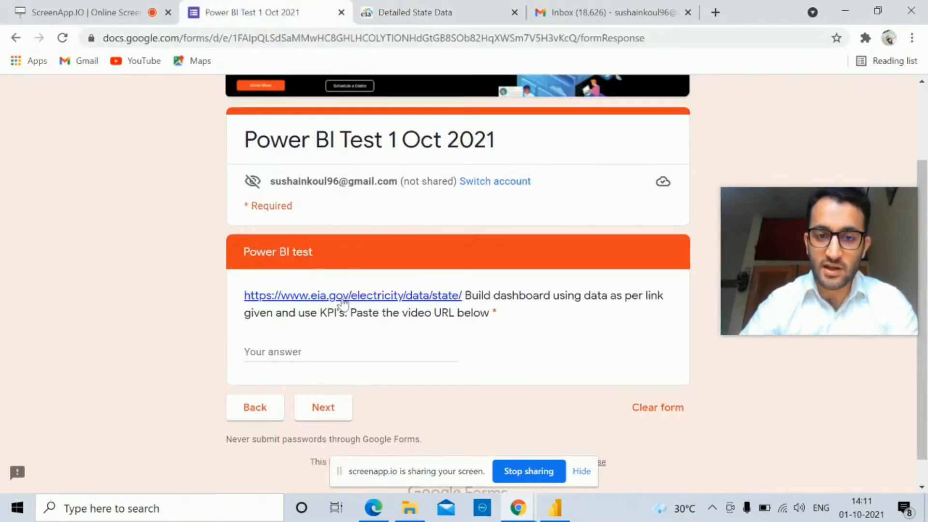
click(411, 7)
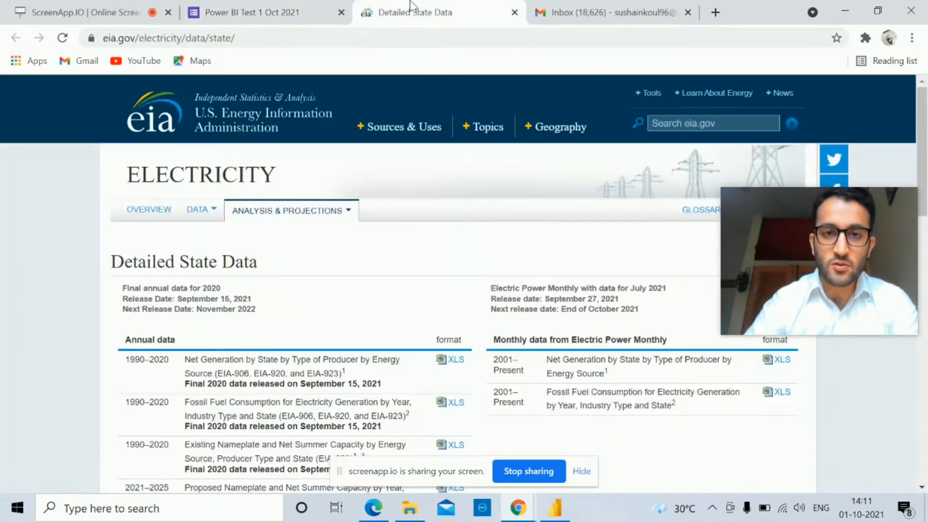
scroll(4, 245, down, 5)
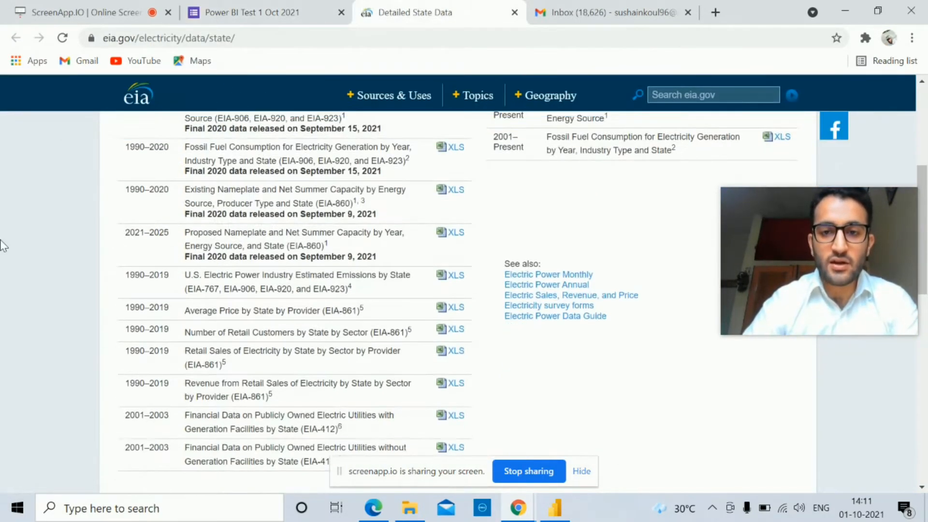
scroll(4, 246, up, 1)
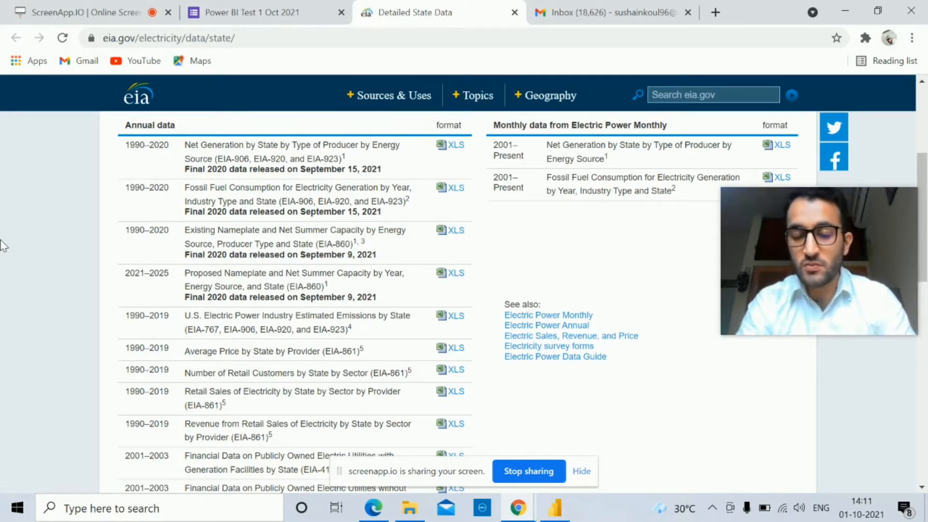
scroll(4, 247, down, 3)
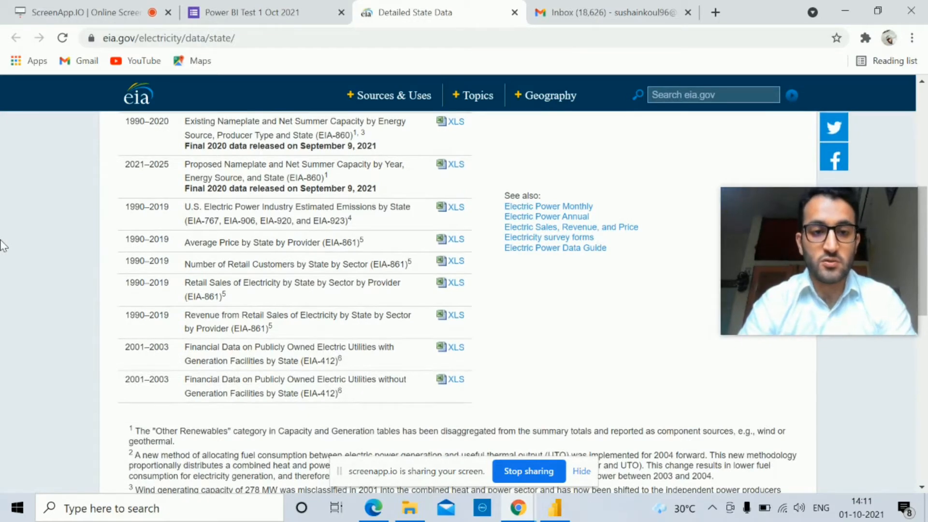
scroll(4, 247, up, 2)
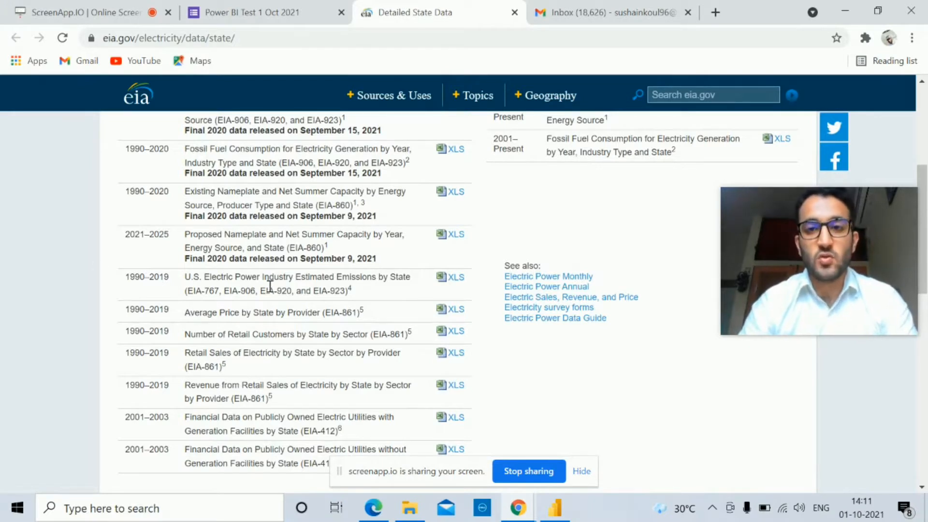
scroll(270, 286, up, 1)
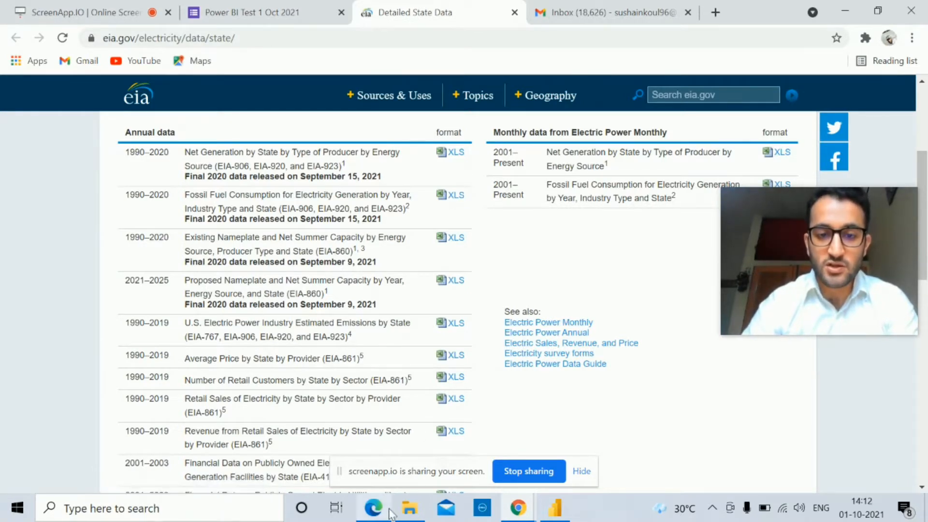
- Check the downloaded state workbooks in File Explorer's Downloads folder and switch to the Electricity Report in Power BI Desktop
click(409, 509)
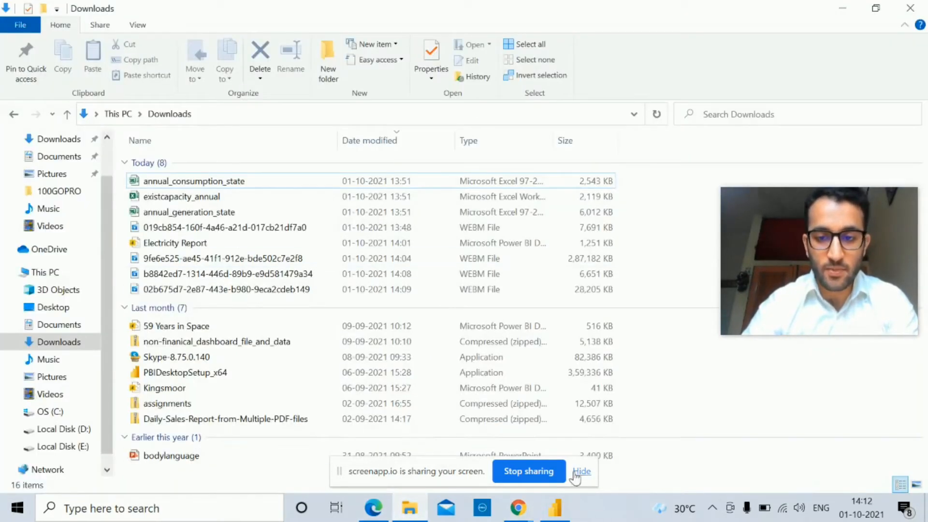
click(577, 472)
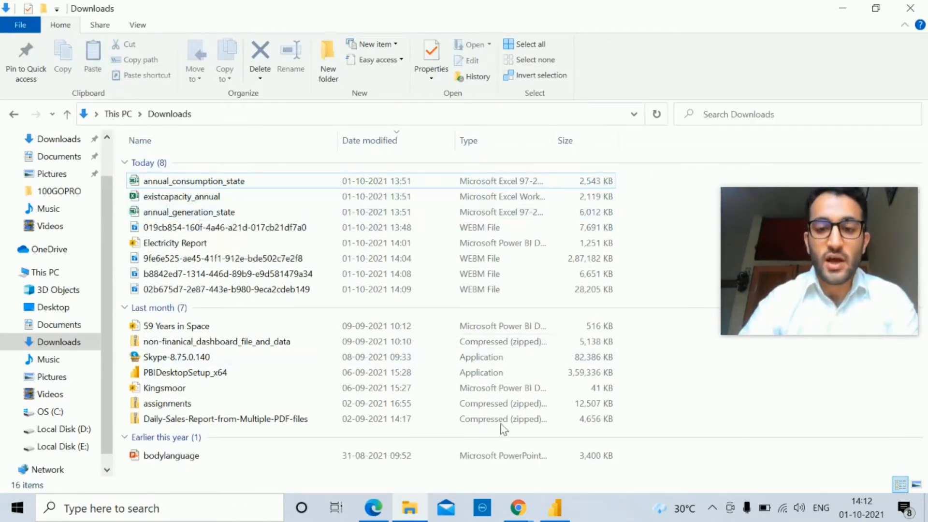
click(554, 514)
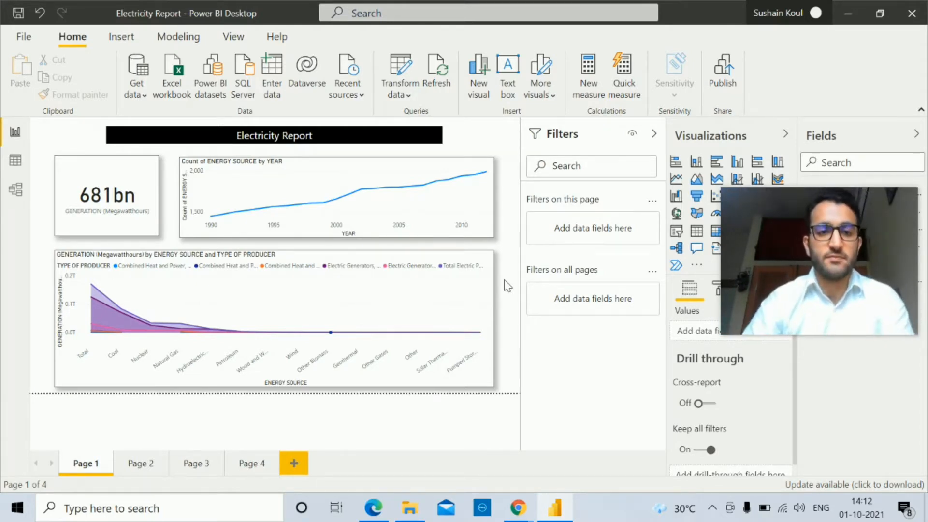
- Preview the tables in the annual_generation_state.xls workbook for import and examine the columns of the FilterDatabase table
click(171, 71)
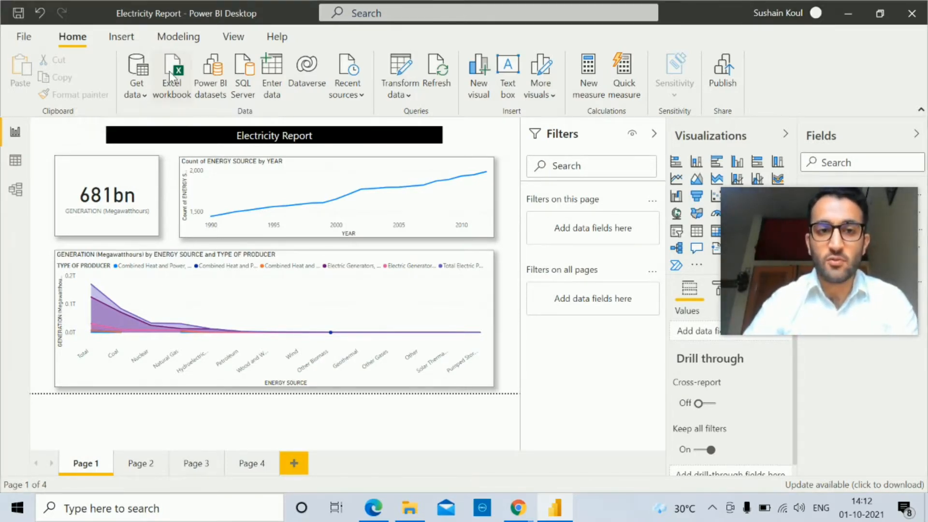
double_click(176, 161)
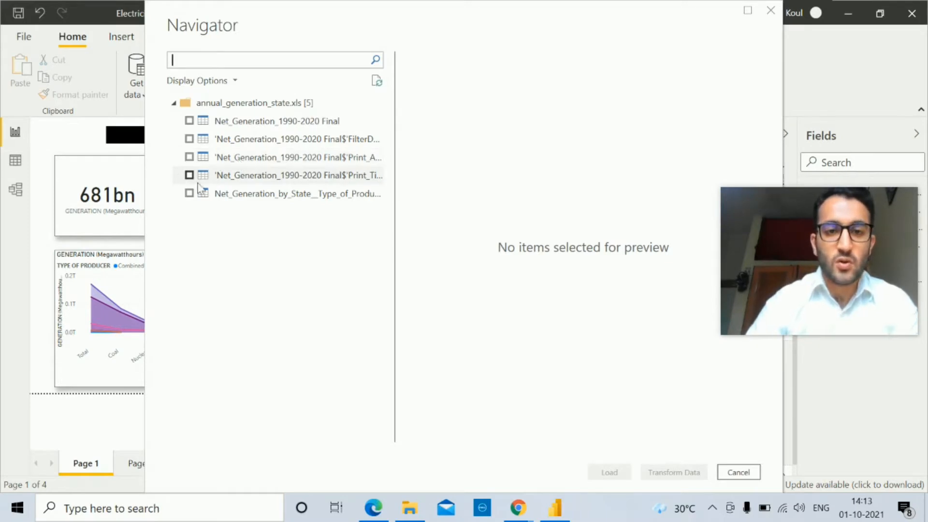
click(221, 181)
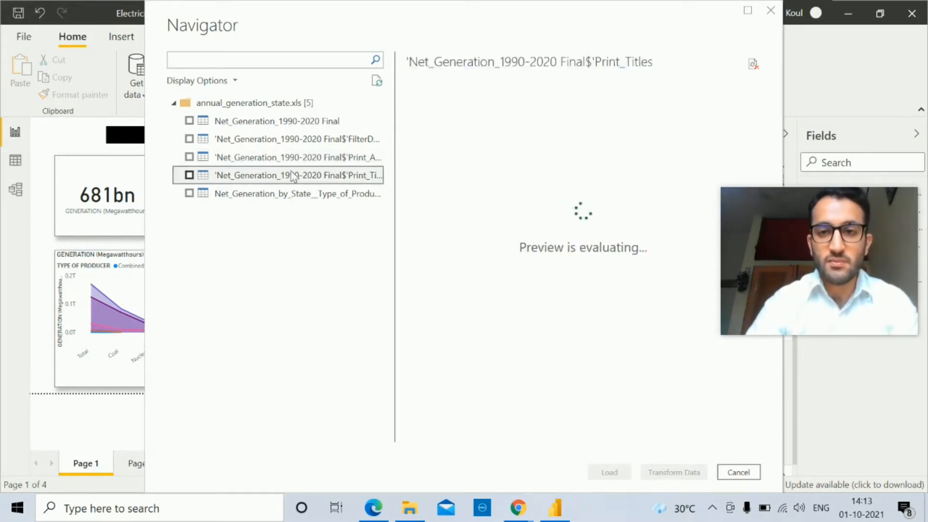
click(237, 160)
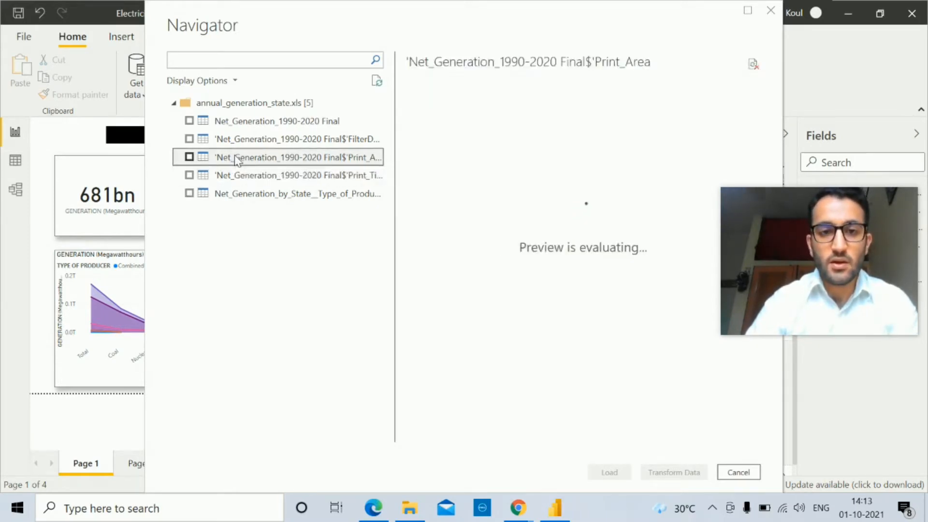
click(267, 141)
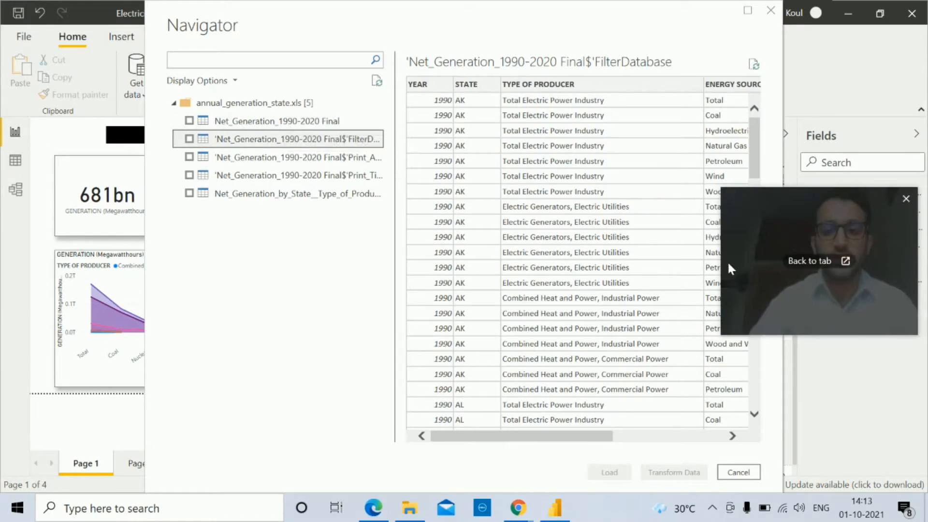
scroll(570, 283, right, 5)
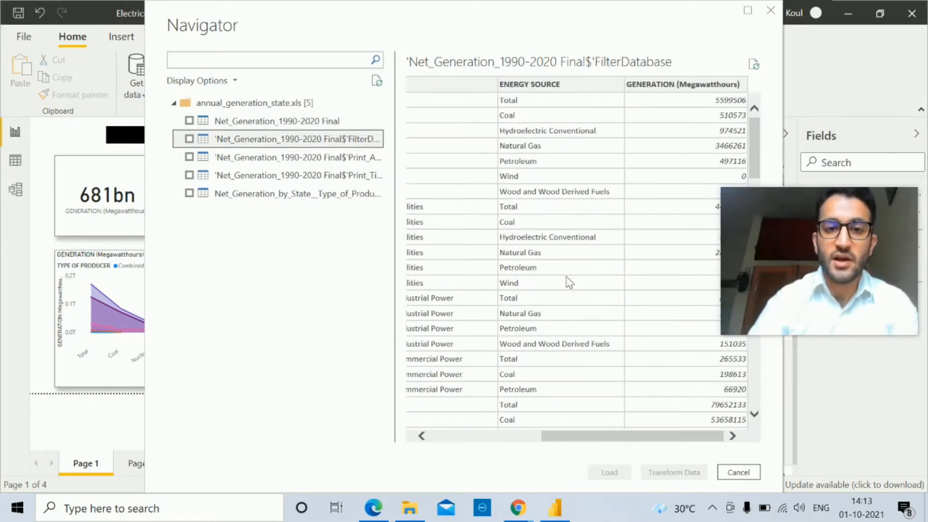
scroll(569, 283, left, 5)
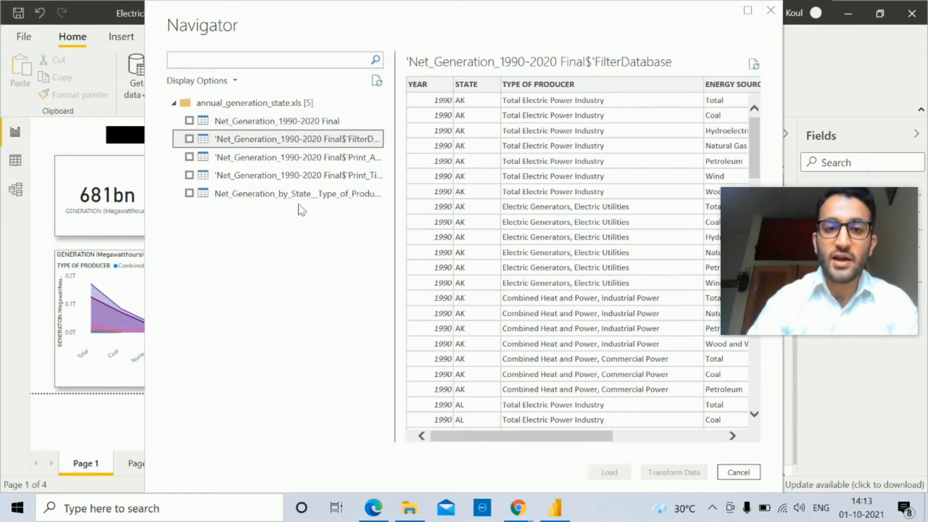
click(189, 139)
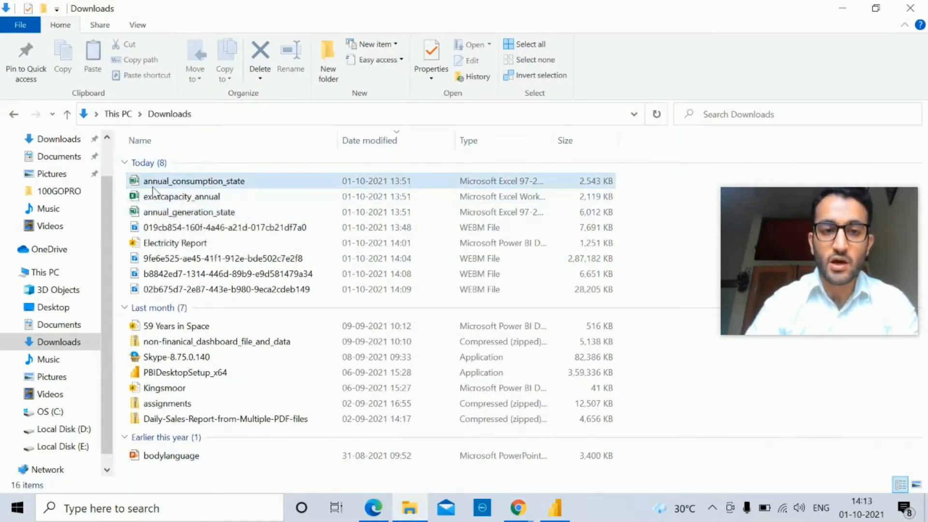
- Return to Power BI Desktop and examine the fields behind Page 1's generation card and energy source by year line chart
click(546, 513)
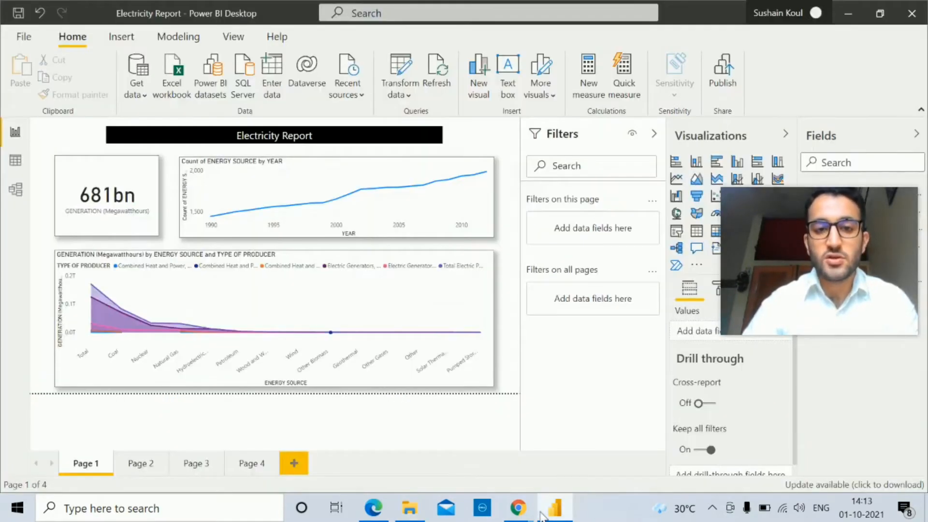
click(114, 178)
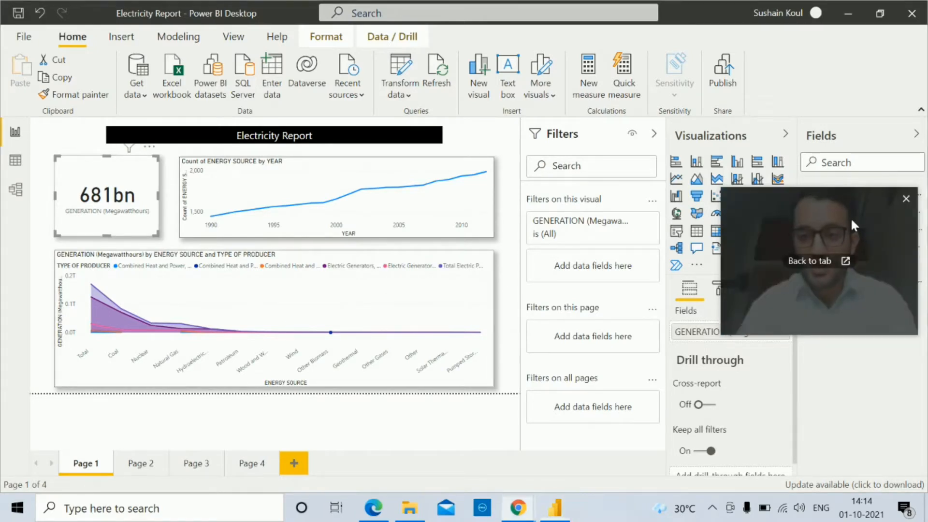
drag(851, 217, 855, 376)
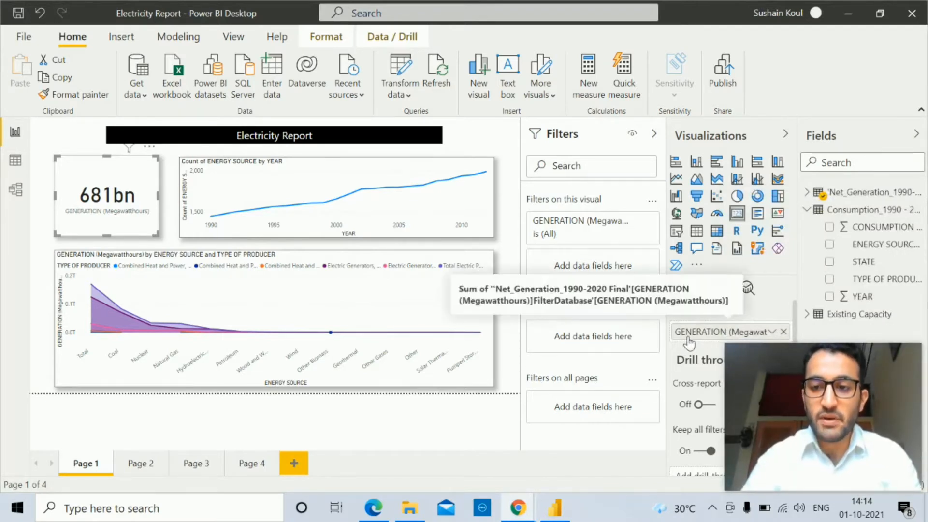
click(320, 176)
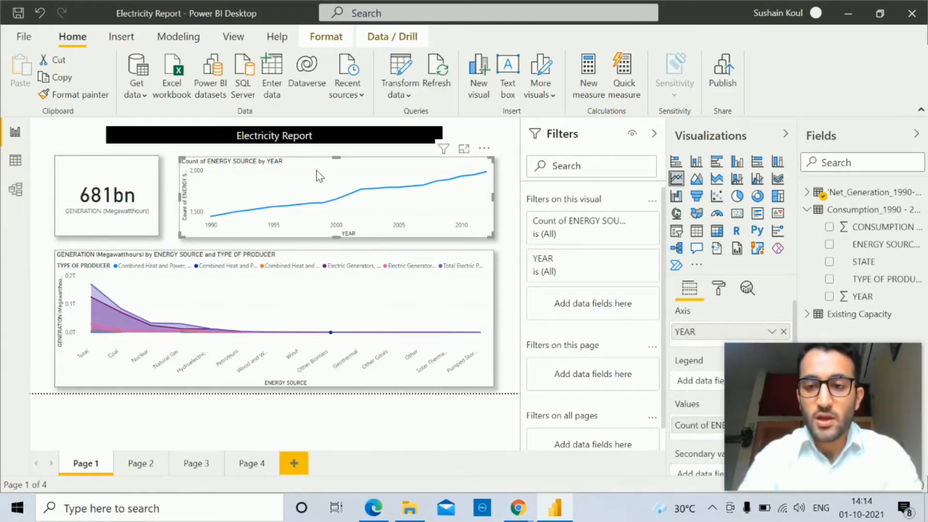
mouse_move(870, 385)
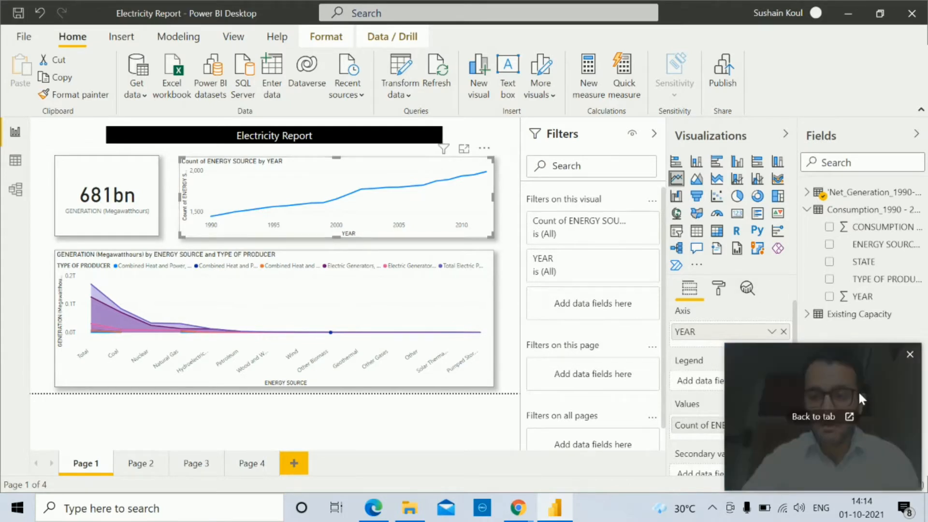
drag(871, 384, 870, 70)
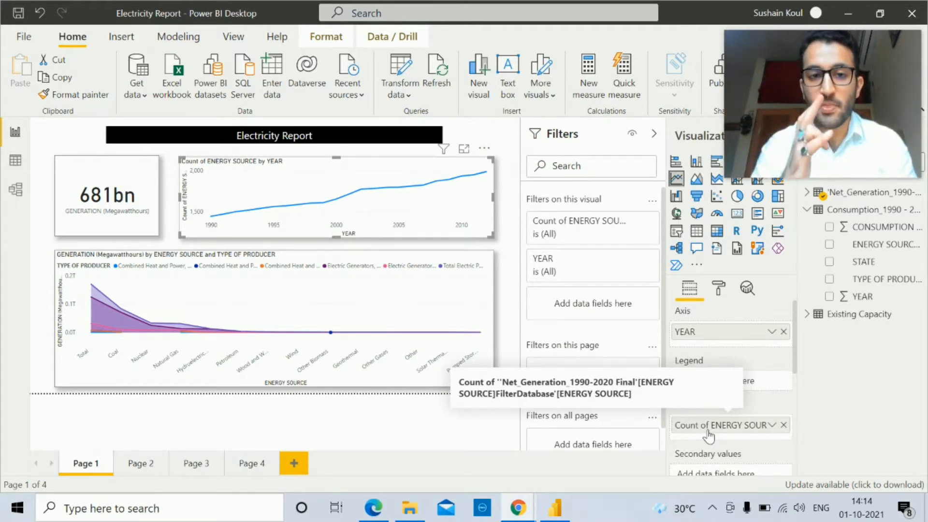
- Inspect Page 1's area chart of generation by energy source, highlight the second Combined Heat and Power producer type, and clear the highlight
click(385, 308)
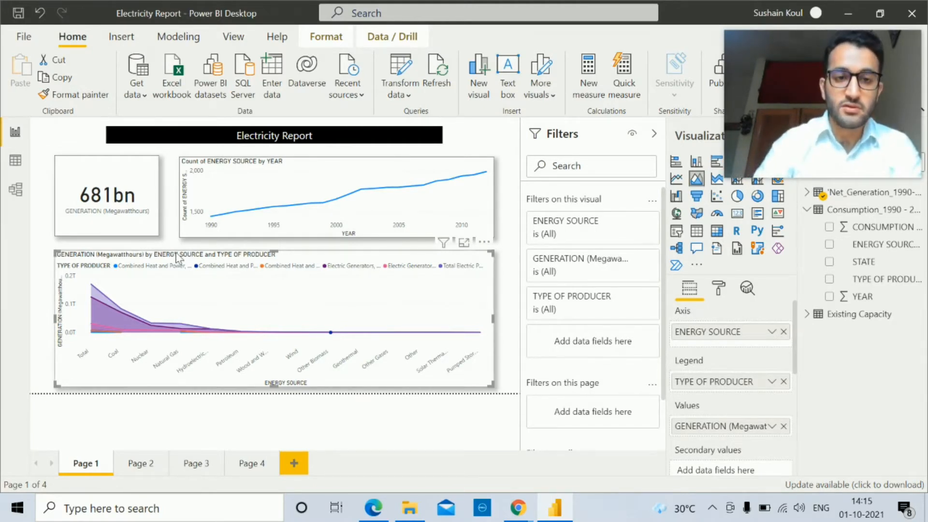
click(236, 270)
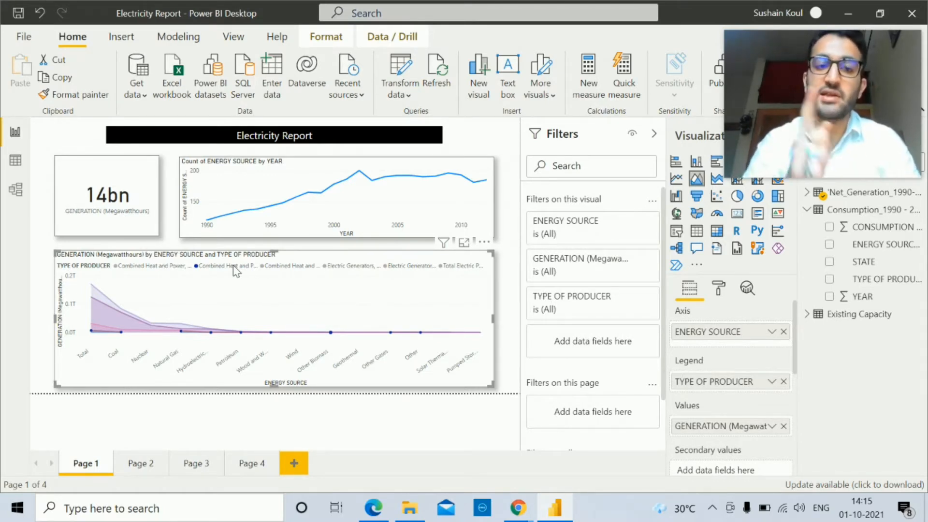
click(323, 293)
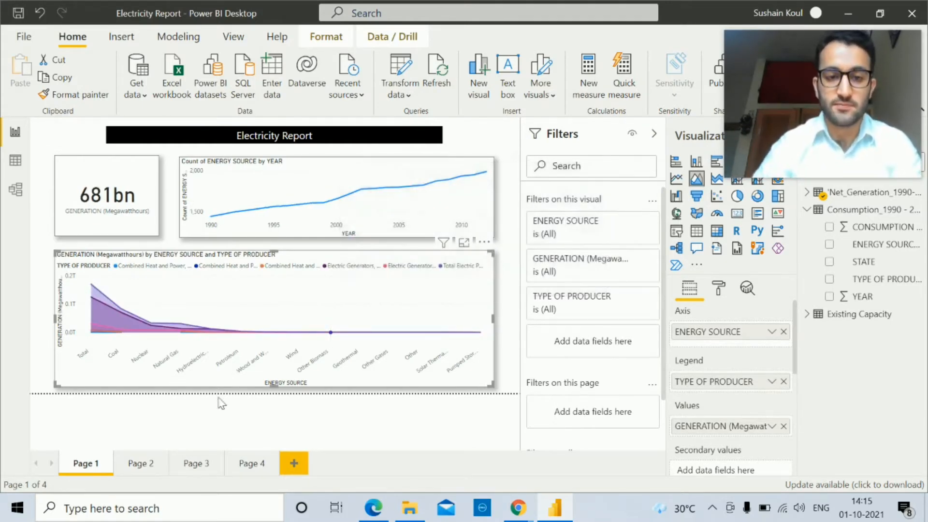
- Examine the fields of the energy source and state table and the generation waterfall chart on Page 2
click(143, 470)
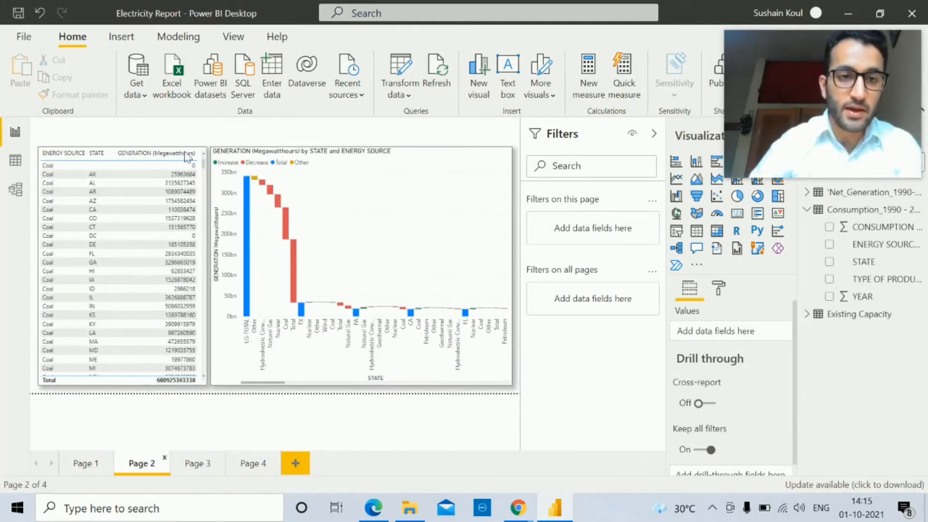
click(198, 172)
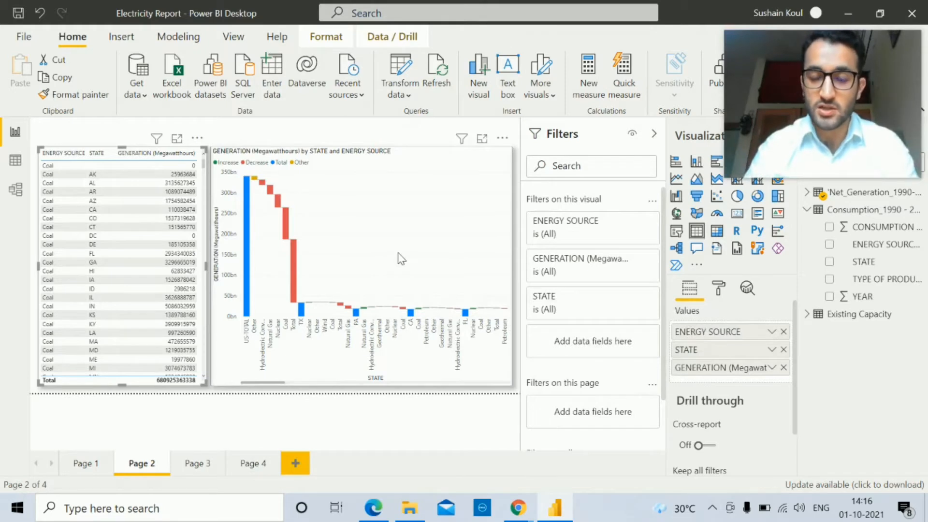
click(401, 259)
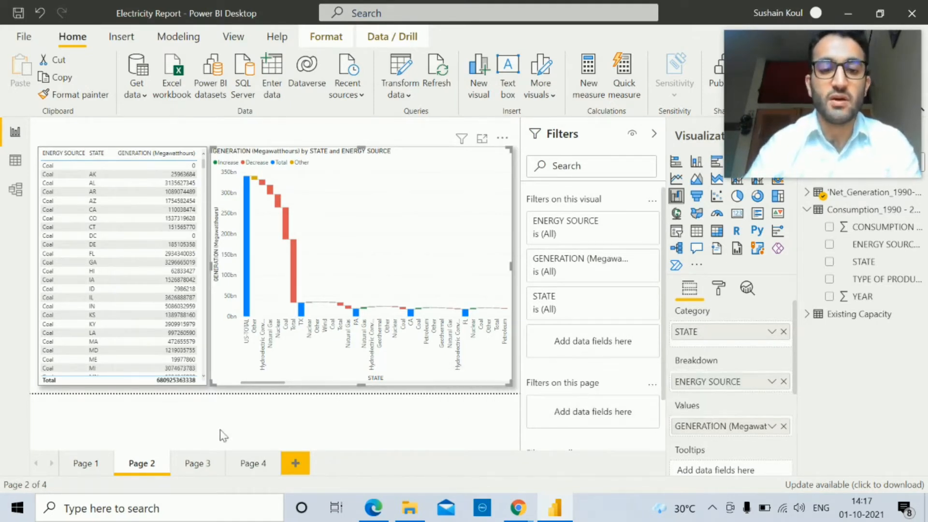
- Examine the fields of the two summer capacity charts on Page 3, by year and by year and fuel source
click(190, 464)
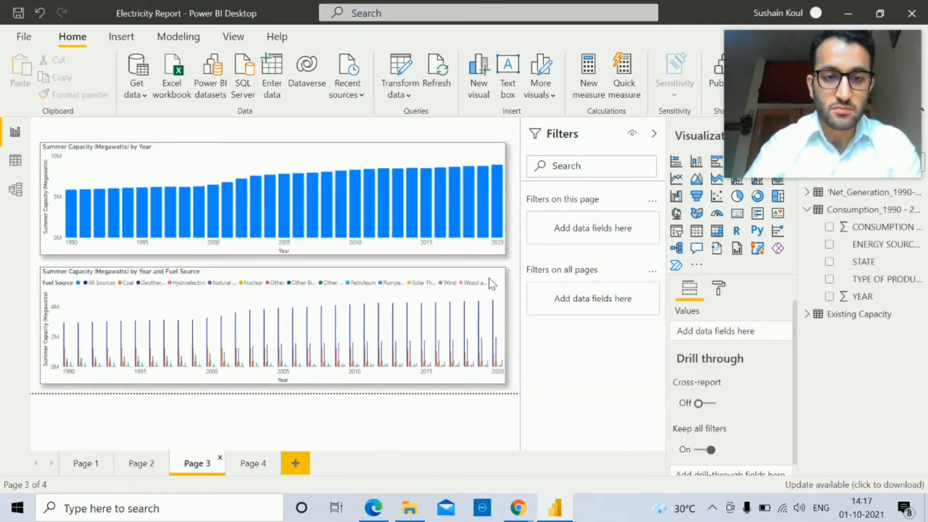
click(323, 157)
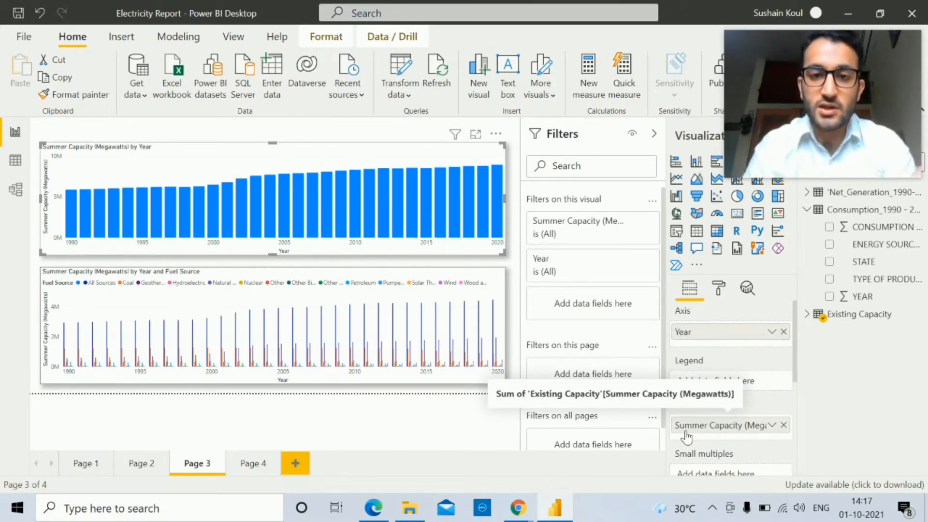
click(208, 300)
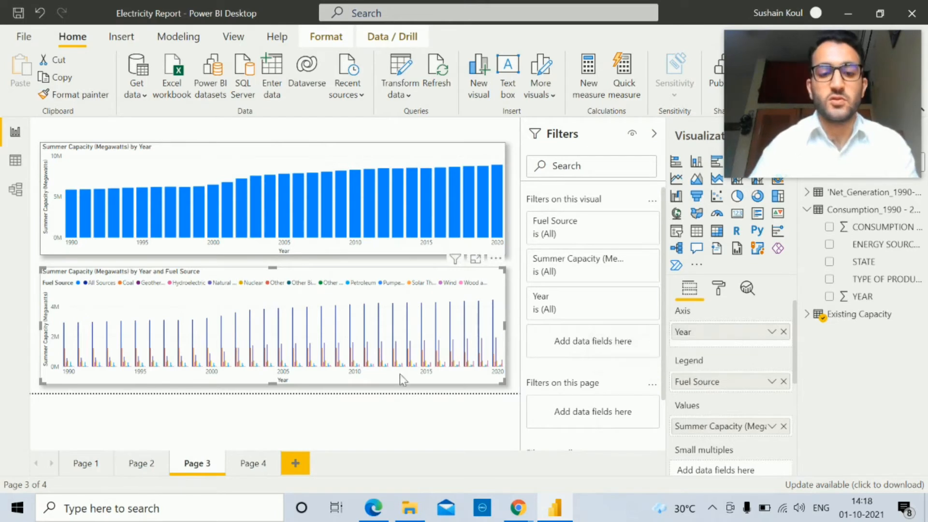
- Examine the fields of Page 4's consumption visuals: the KPI by year, the column chart by energy source and the pie chart by state
click(236, 463)
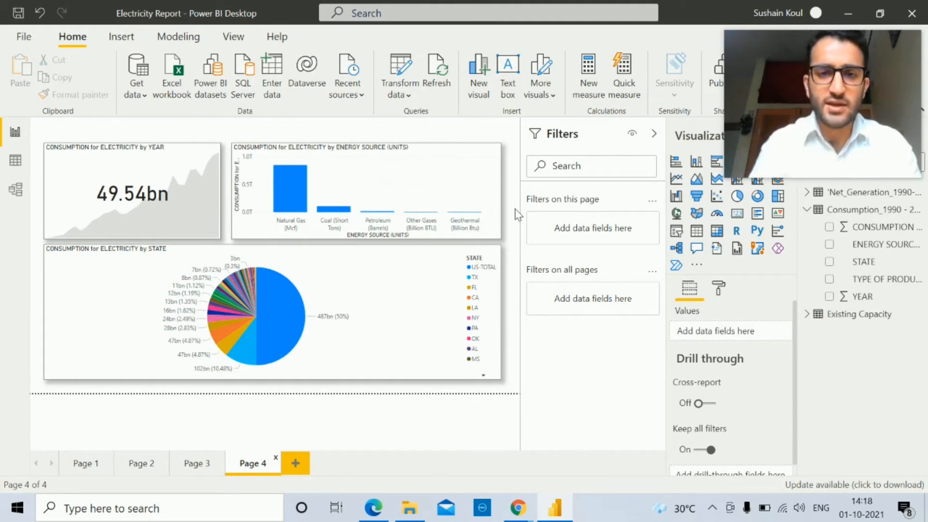
click(177, 177)
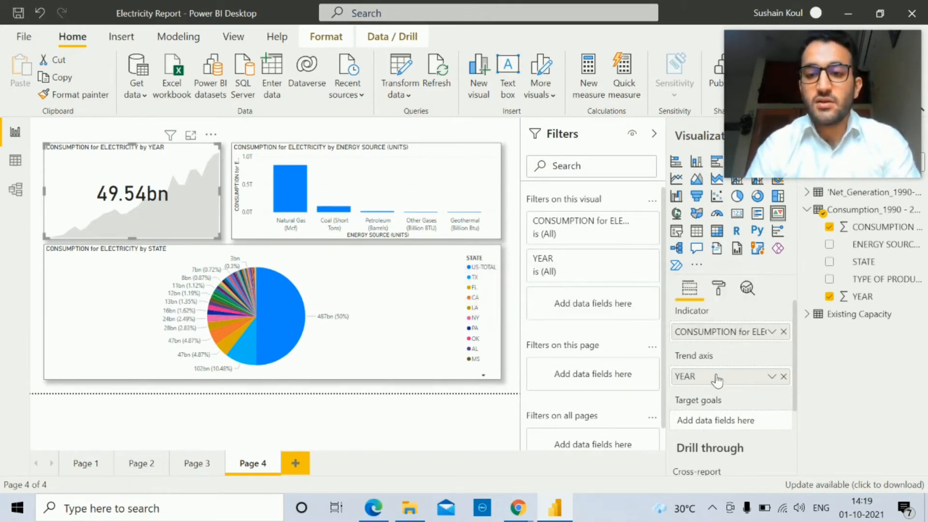
click(452, 183)
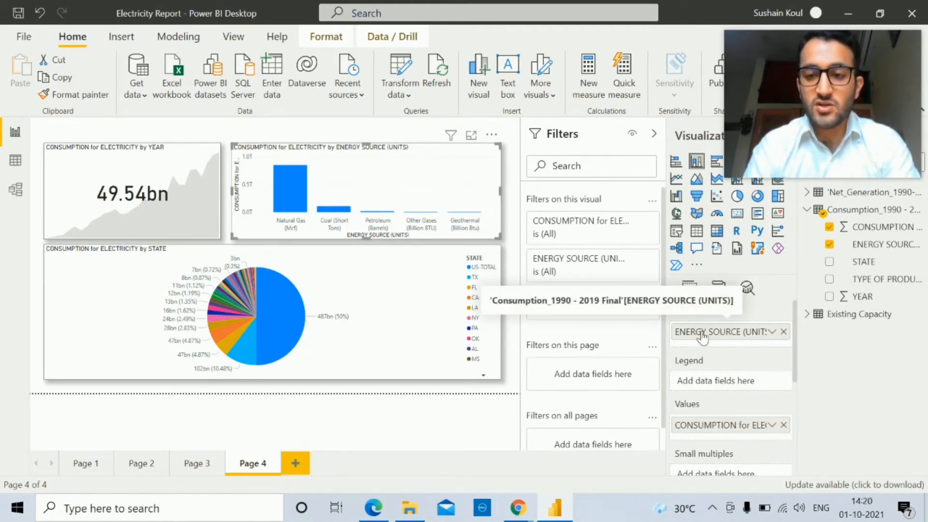
click(368, 356)
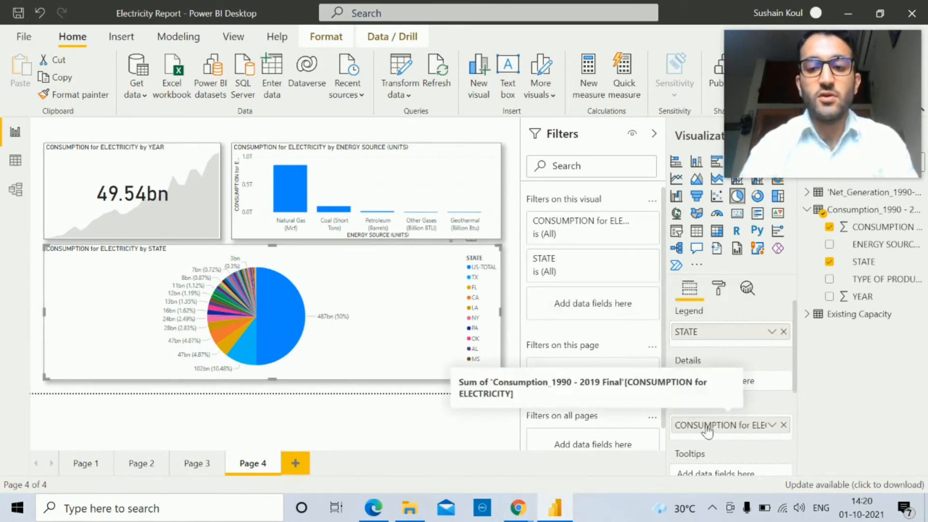
- Return to Page 1 and publish the Electricity Report to My workspace in the Power BI service
click(85, 464)
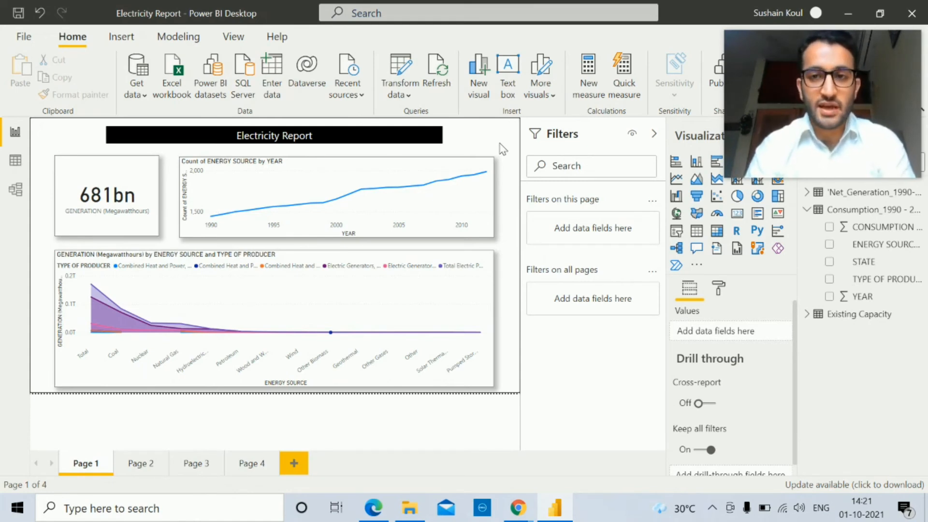
click(719, 73)
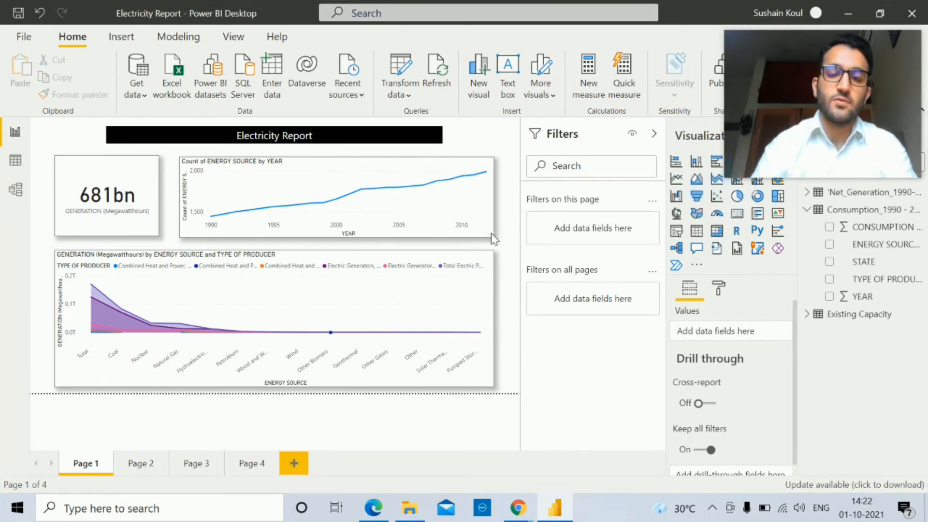
click(590, 349)
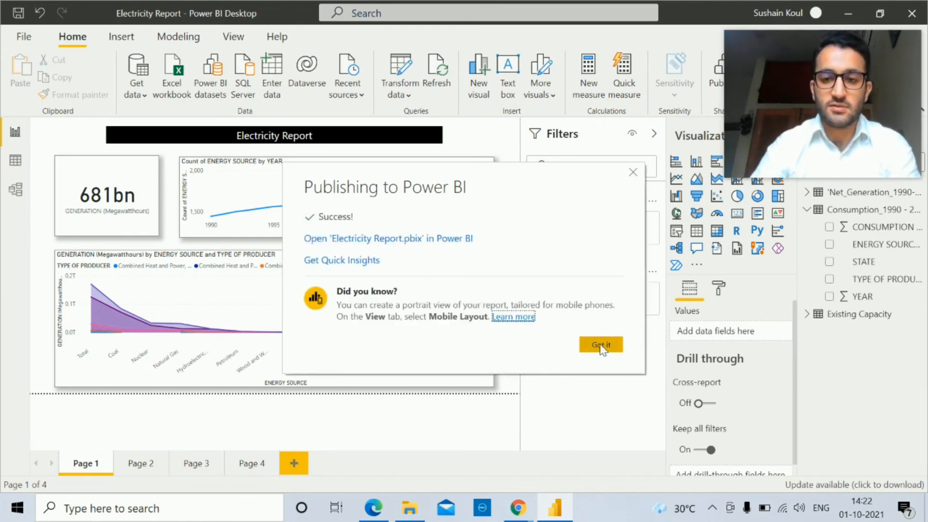
click(601, 345)
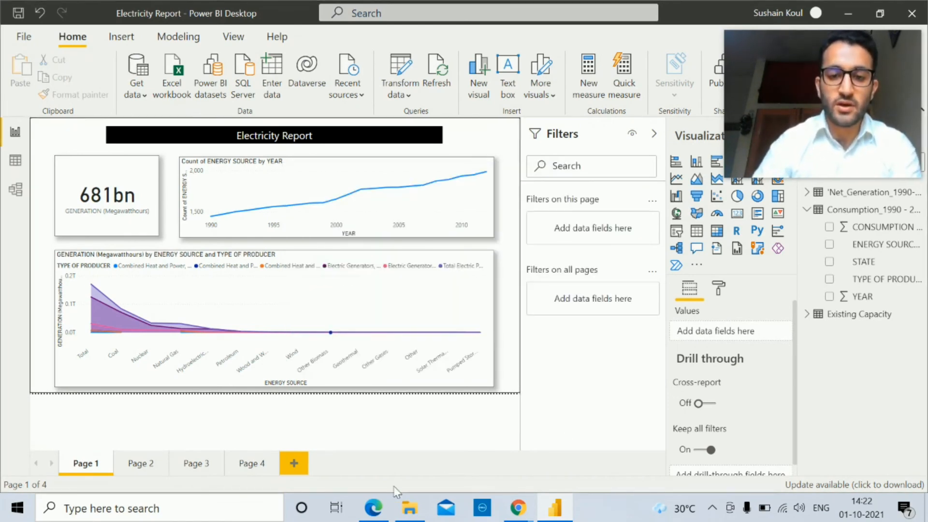
- Switch to the Power BI service in Edge and open the published Electricity Report from My workspace
click(379, 506)
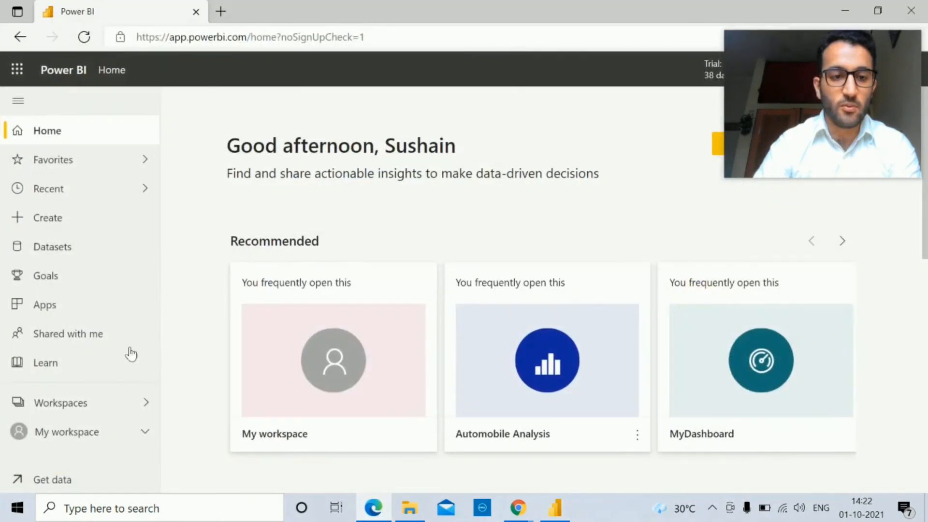
click(510, 299)
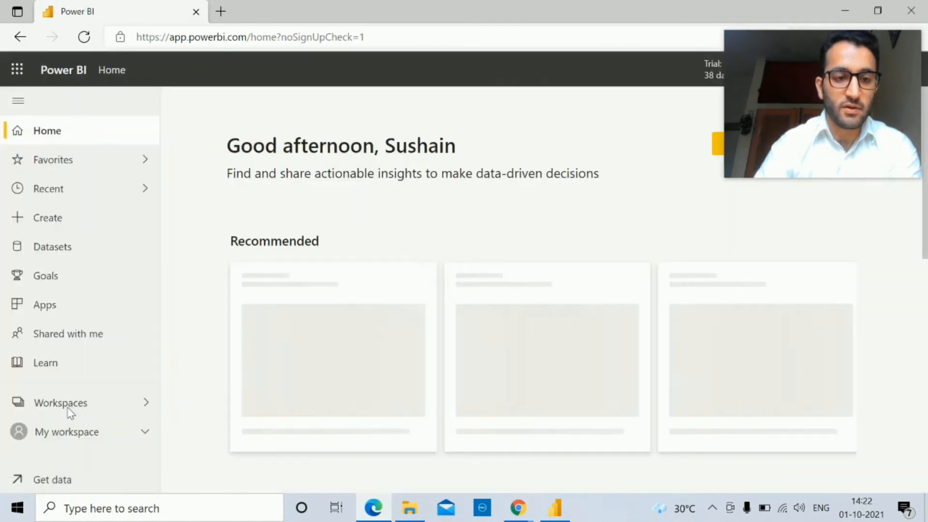
click(59, 407)
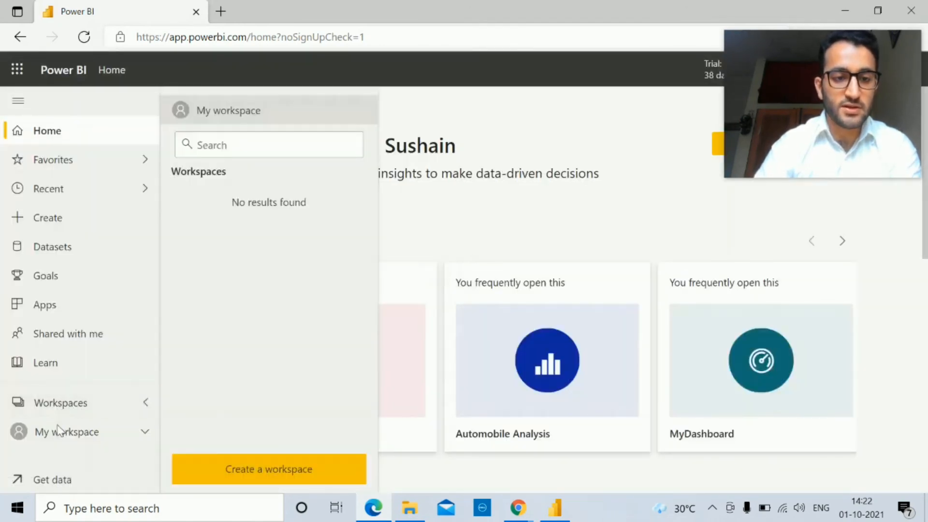
click(57, 430)
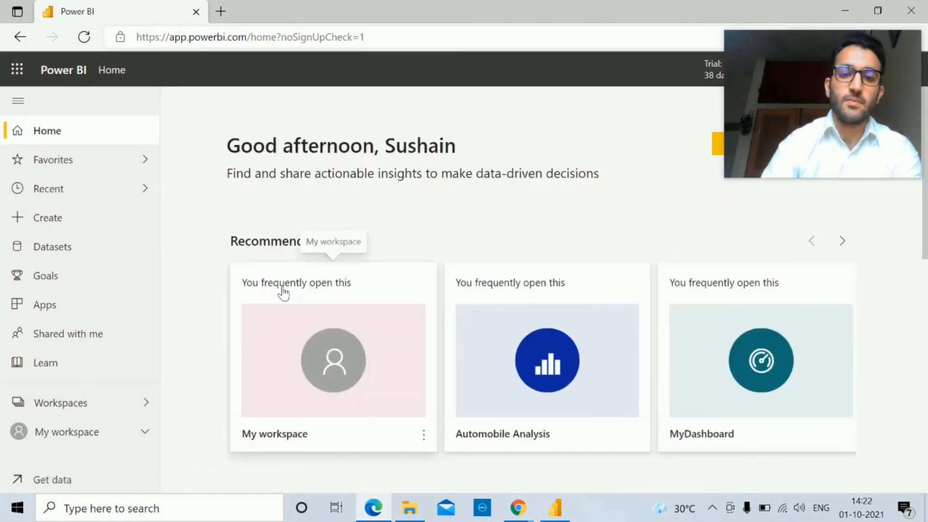
click(49, 431)
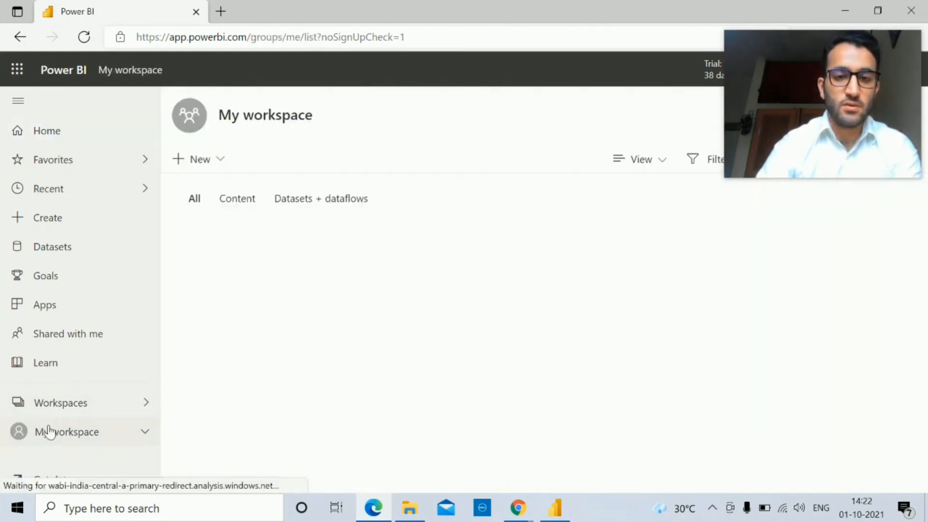
scroll(342, 292, down, 8)
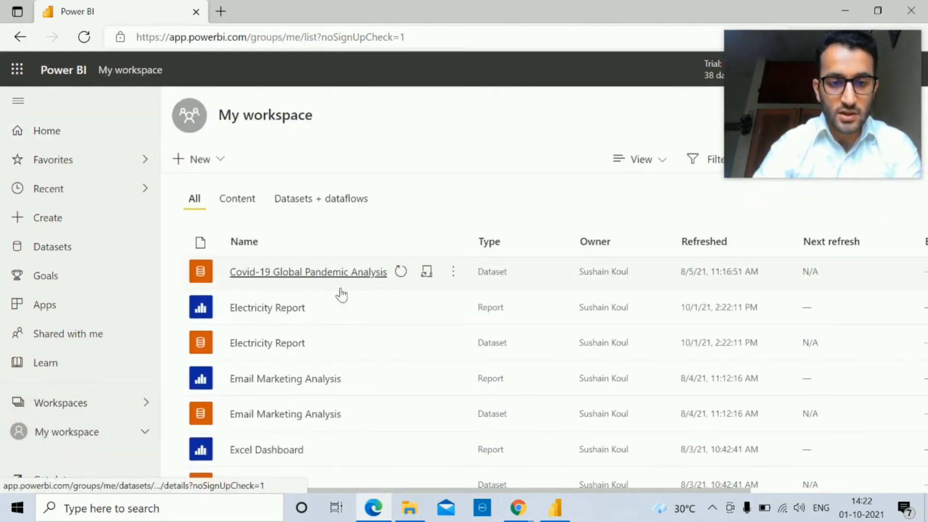
click(281, 308)
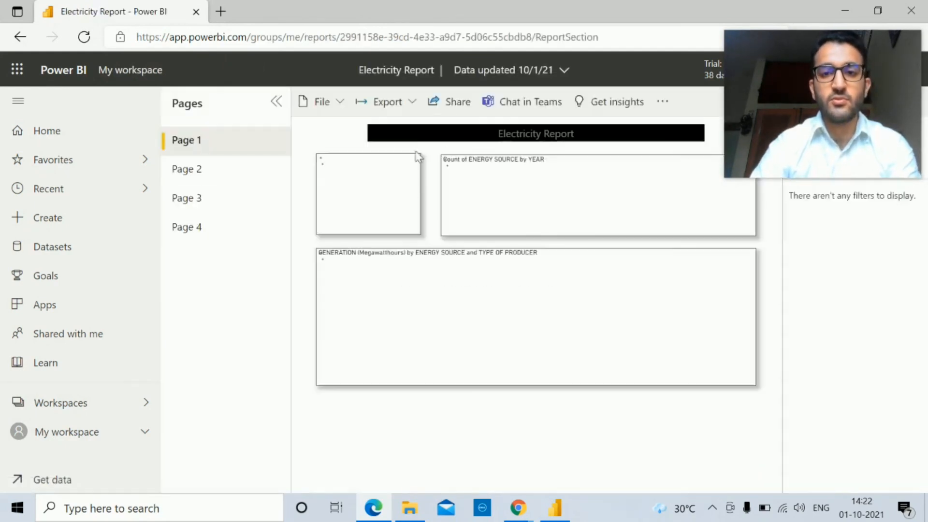
mouse_move(474, 215)
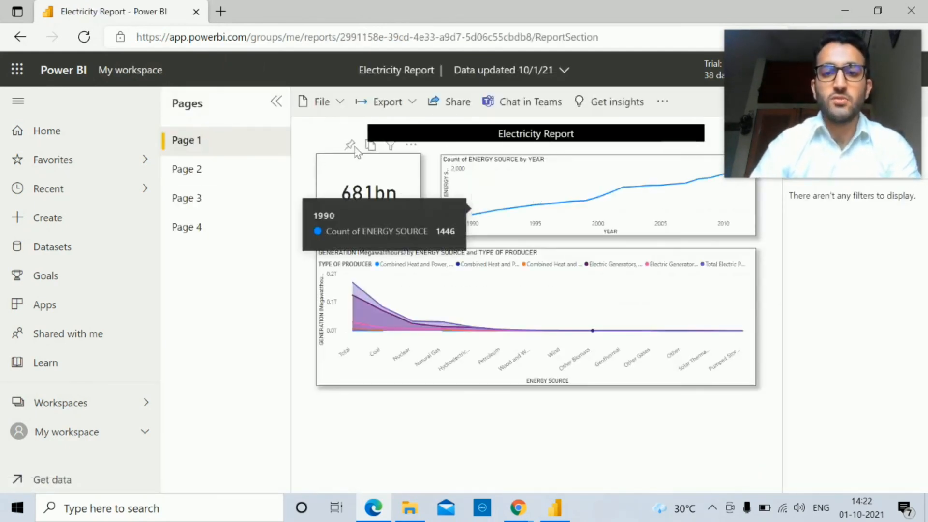
- Start sharing the Electricity Report and restrict its link to specific people
click(448, 103)
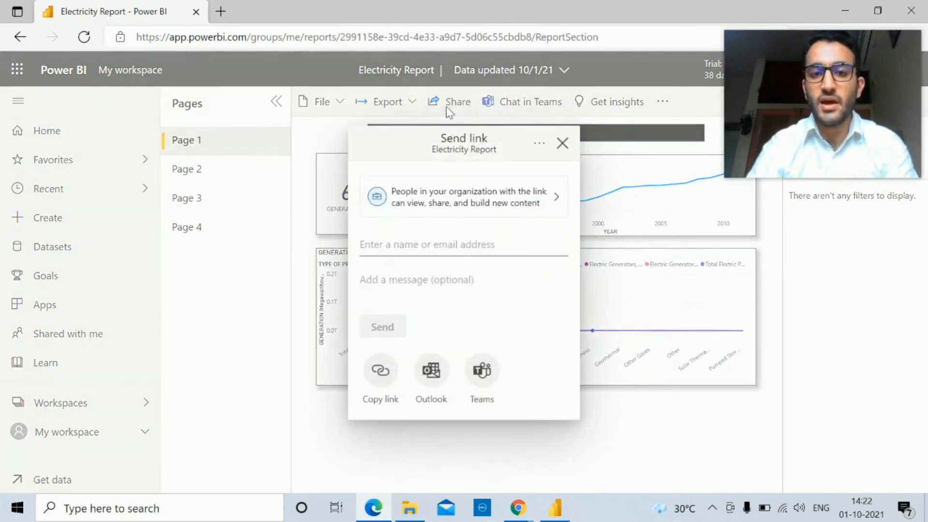
click(444, 203)
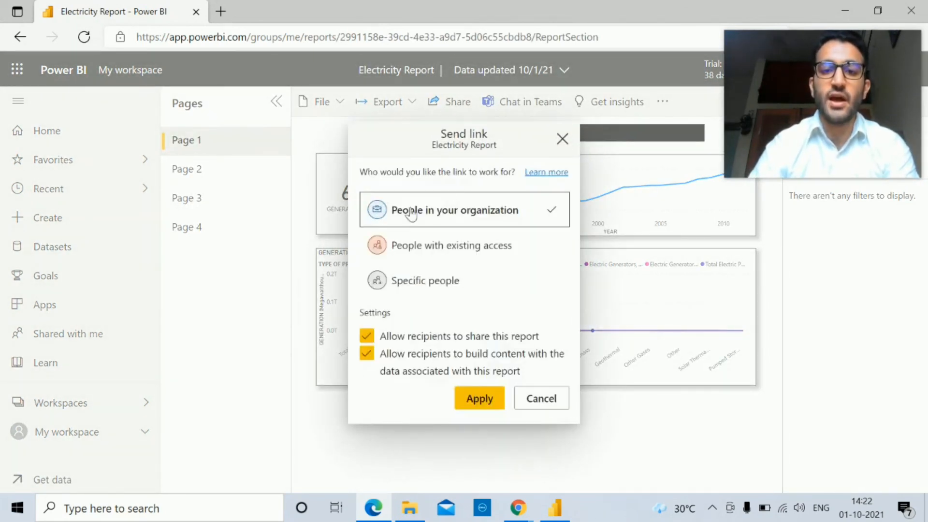
click(405, 281)
click(479, 400)
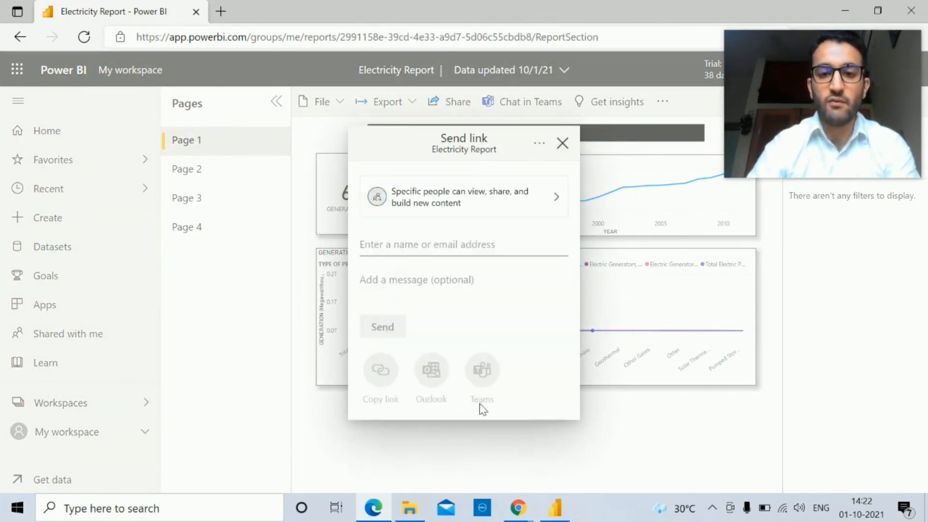
- Add two colleagues as recipients of the Electricity Report, copy the share link and close the sharing dialog
click(428, 240)
text(neela)
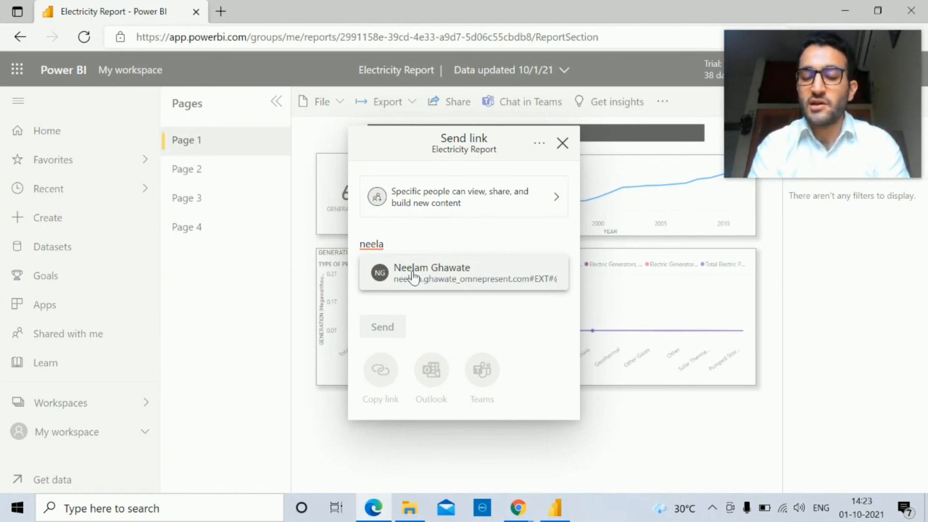
click(412, 277)
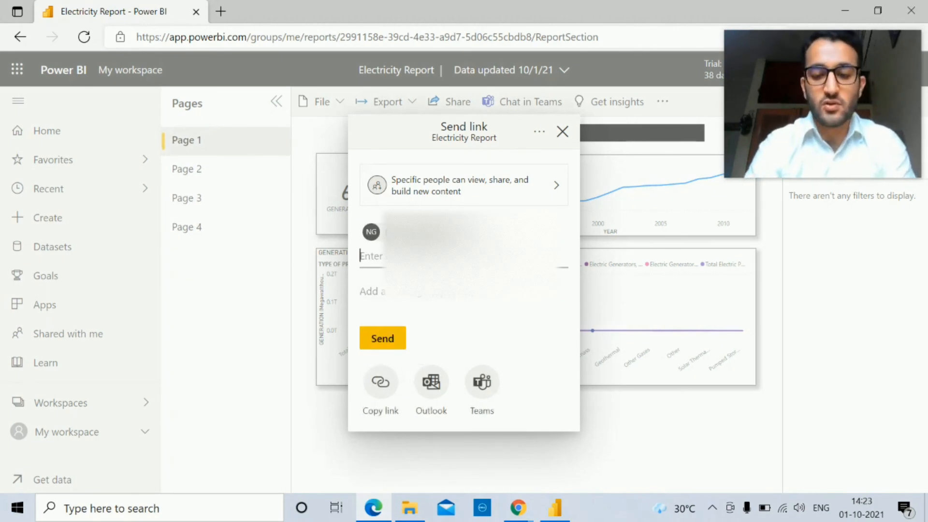
text(kunal)
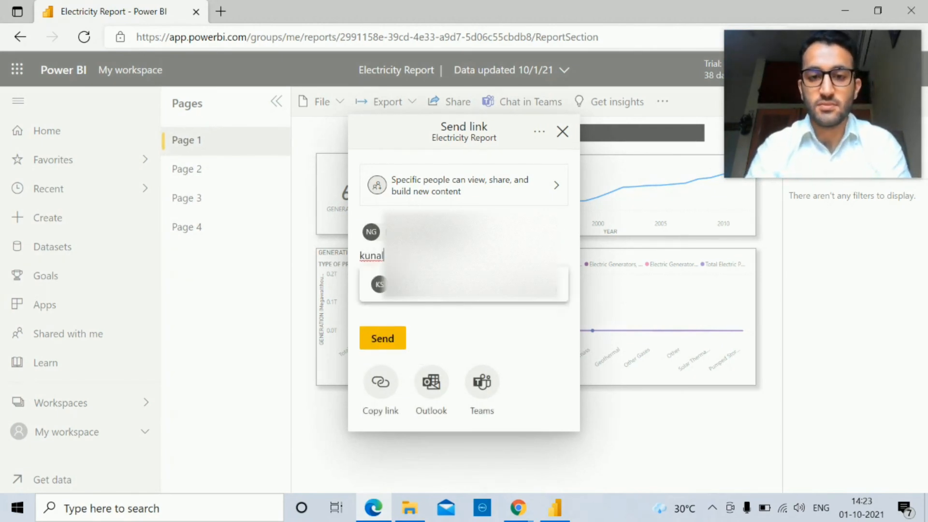
key(Return)
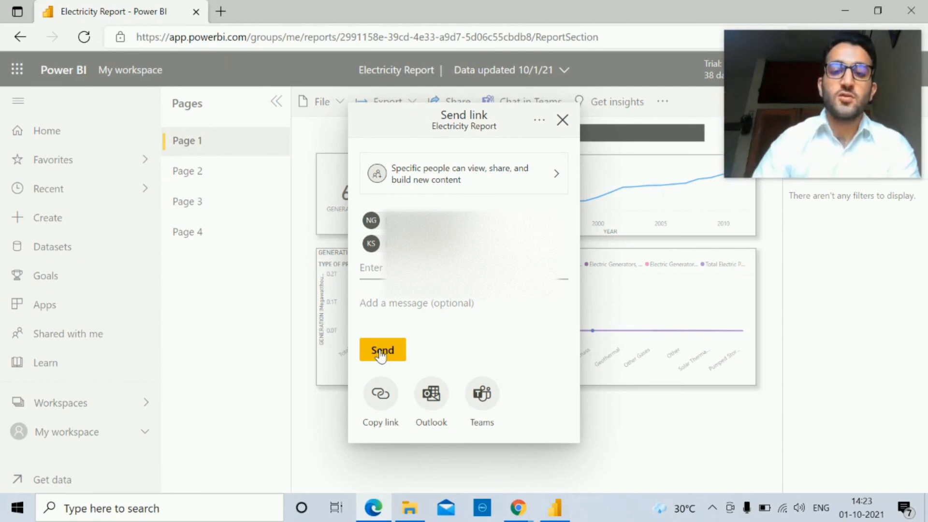
click(382, 402)
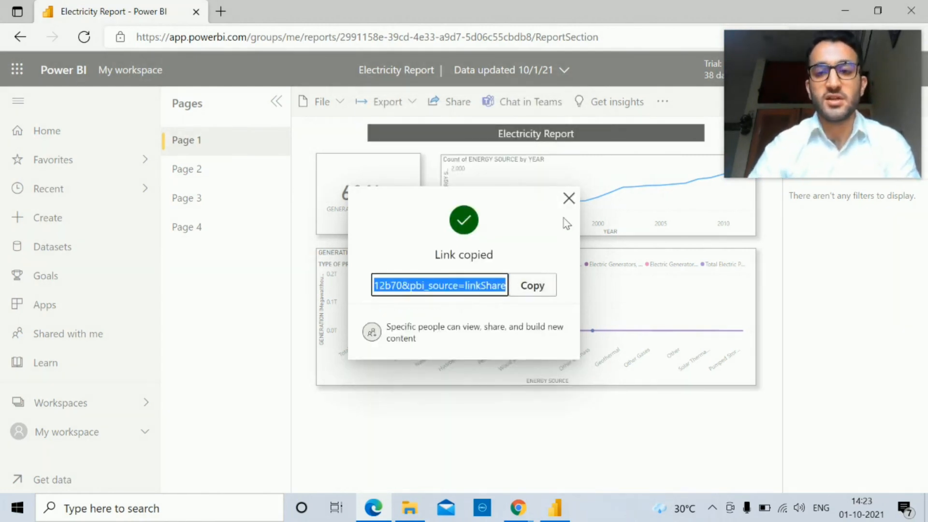
click(569, 198)
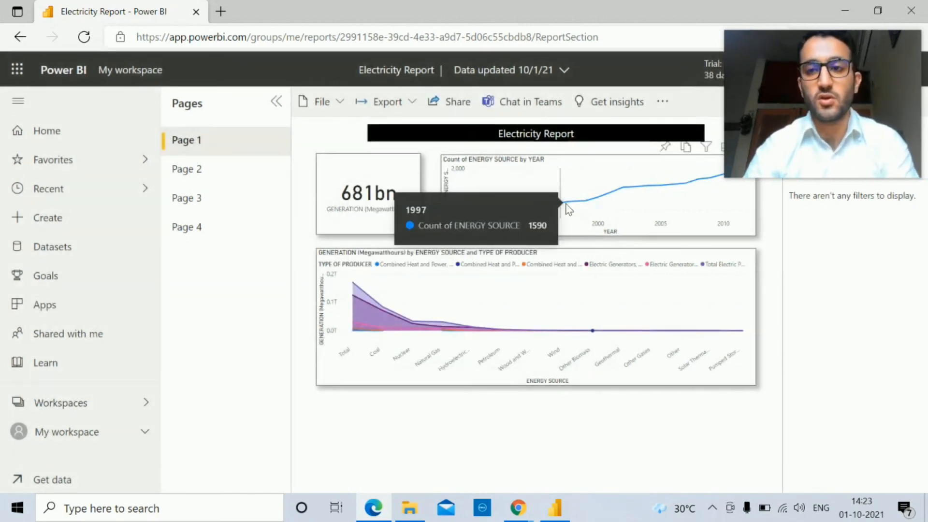
- Switch to Chrome and look over the EIA state data page, the Power BI Test 1 Oct 2021 form and the ScreenApp page
mouse_move(518, 507)
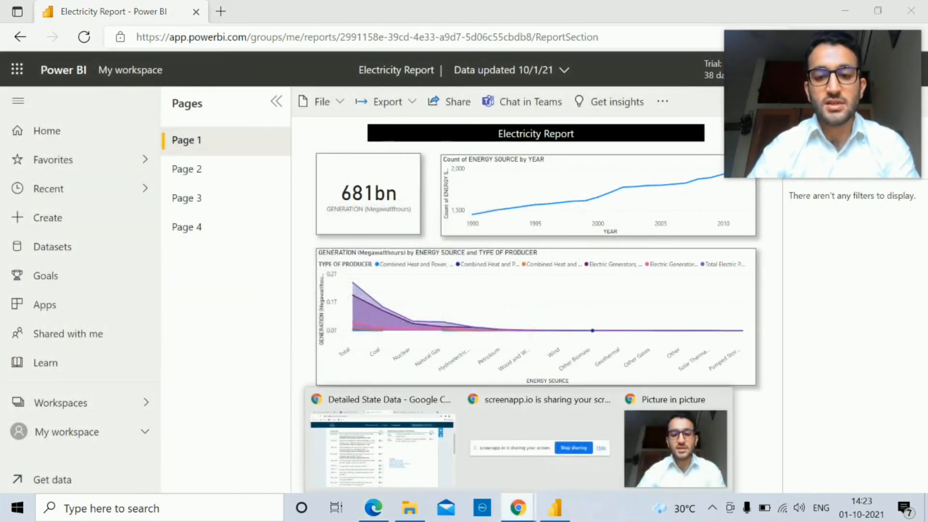
click(387, 450)
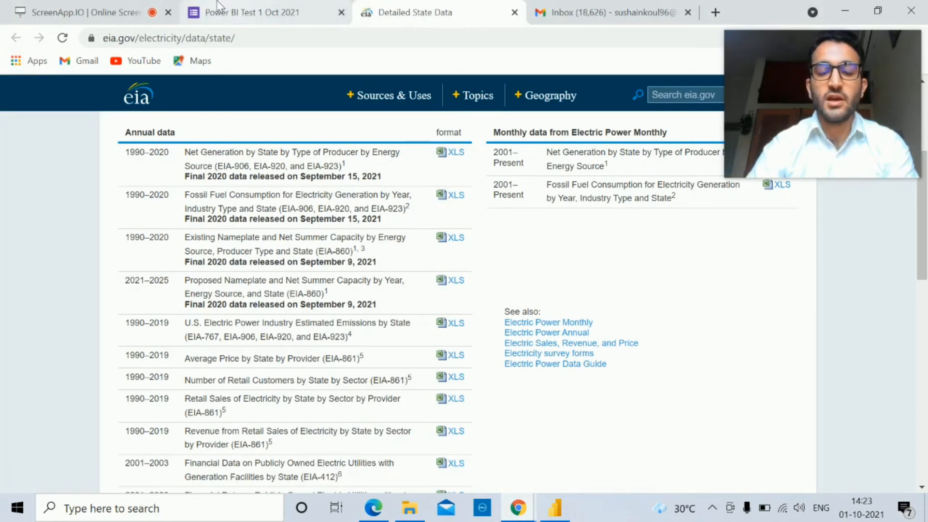
click(273, 5)
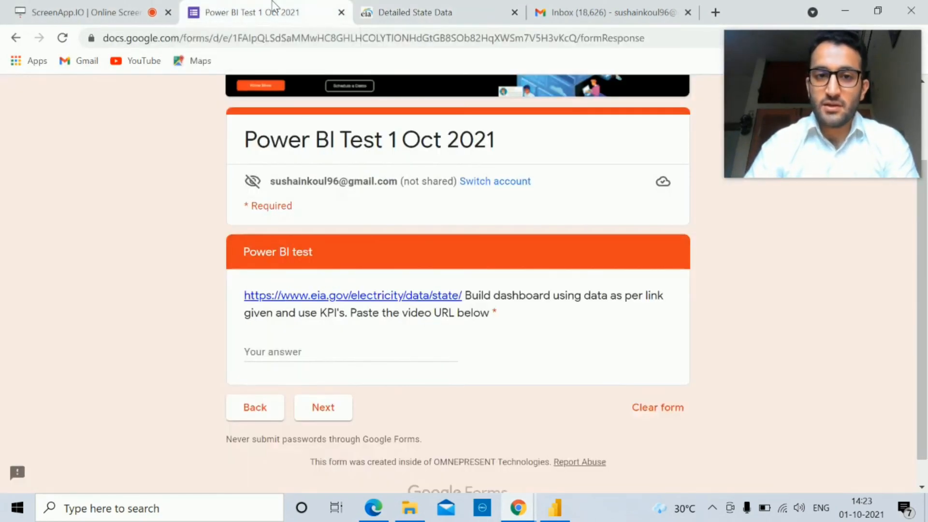
click(137, 8)
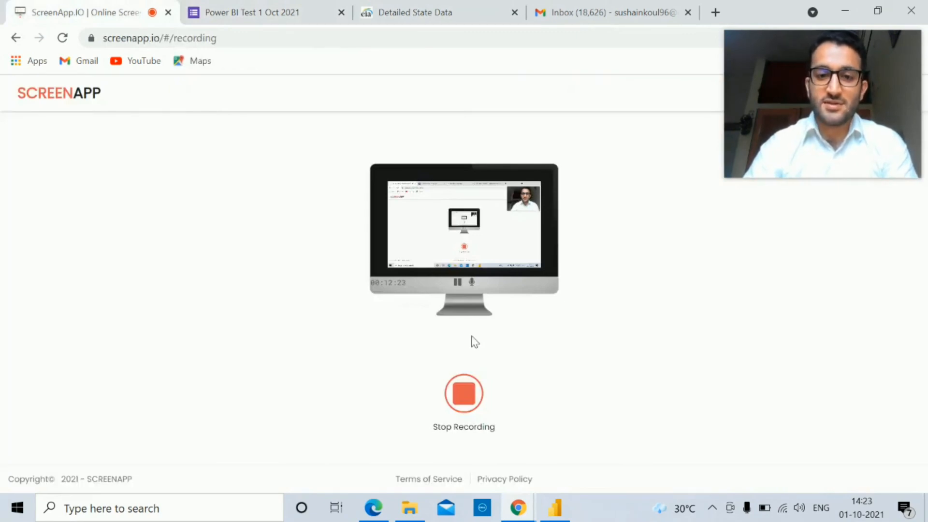